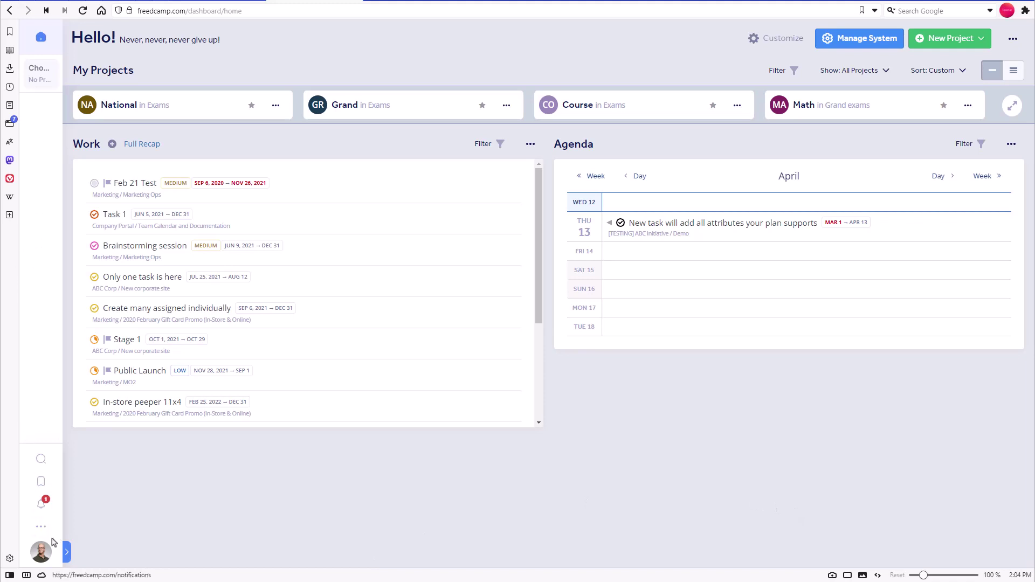
- Expand the left navigation panel, reveal the remaining global boards, and preview then close the project picker
{"action": "left_click", "coordinate": [67, 554]}
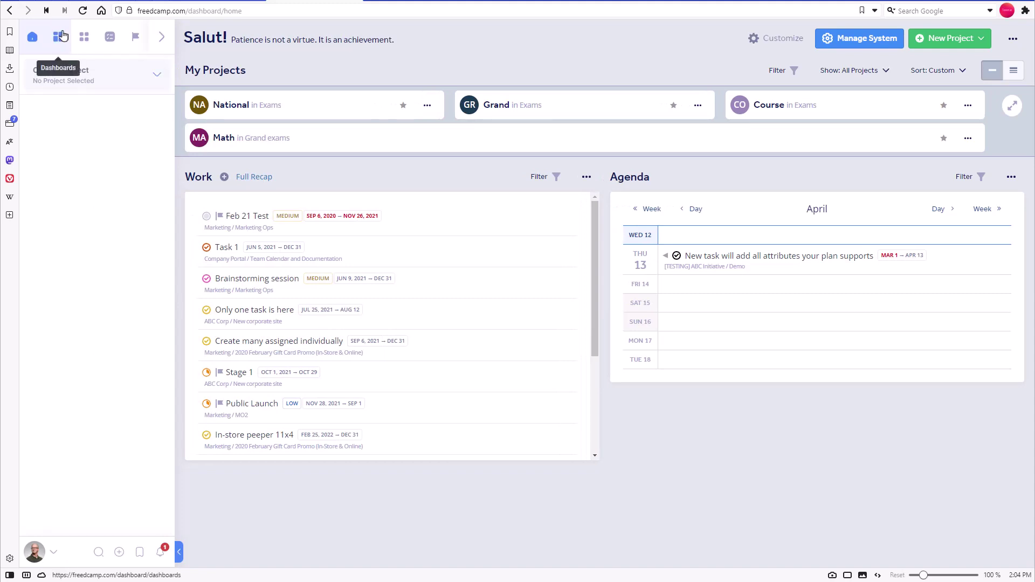
{"action": "left_click", "coordinate": [162, 36]}
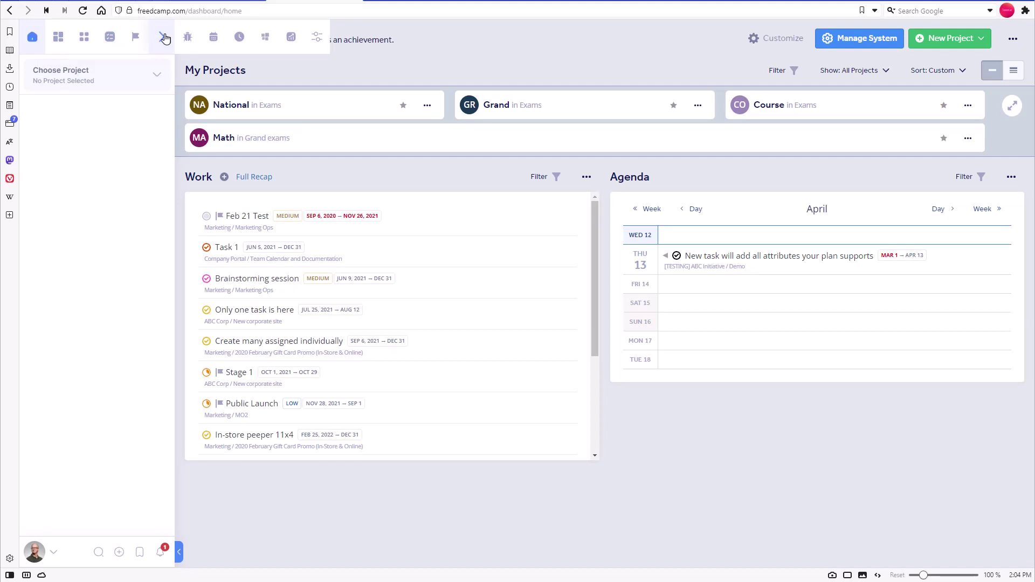
{"action": "left_click", "coordinate": [152, 78]}
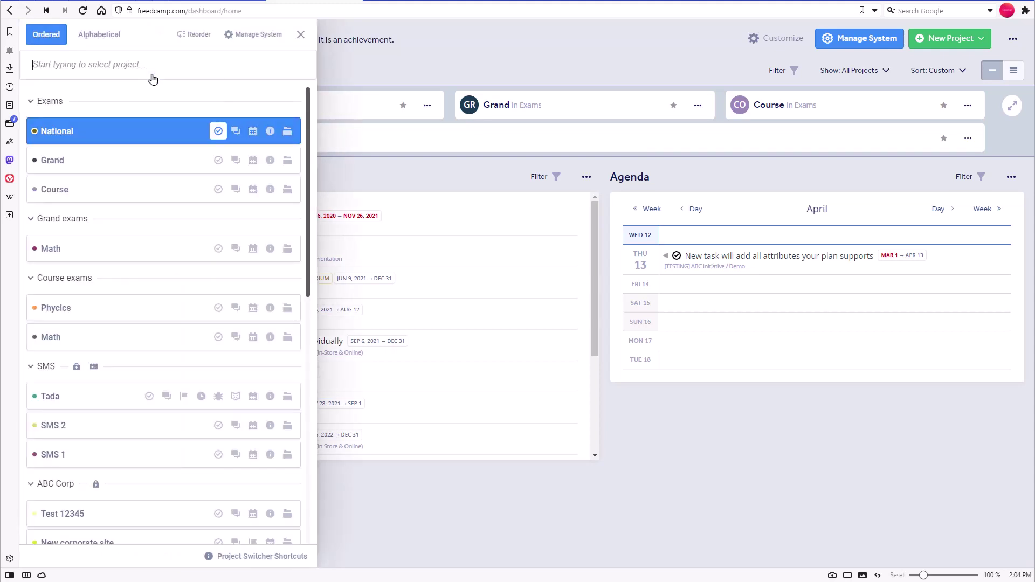
{"action": "left_click", "coordinate": [300, 36]}
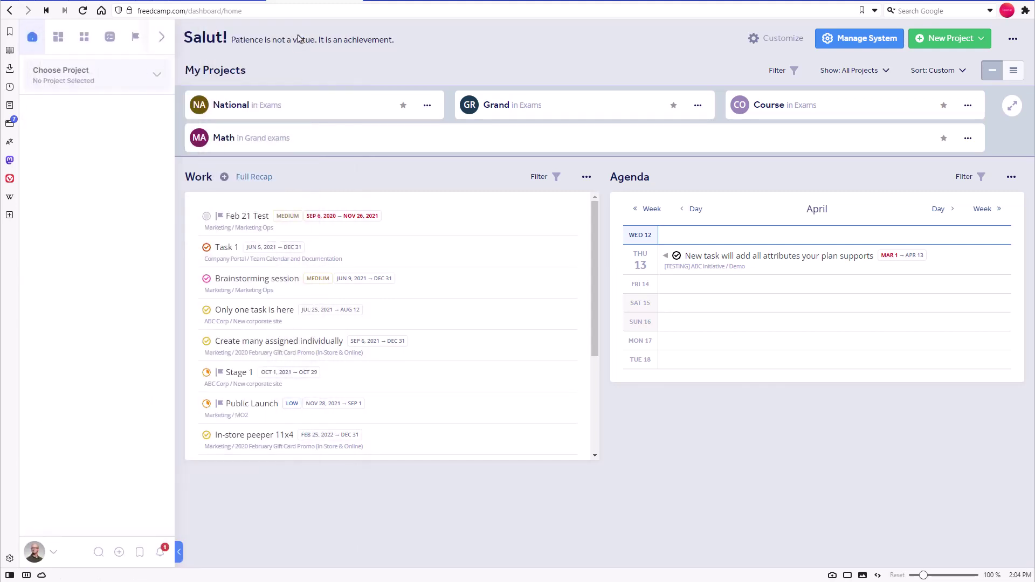
{"action": "left_click", "coordinate": [180, 553]}
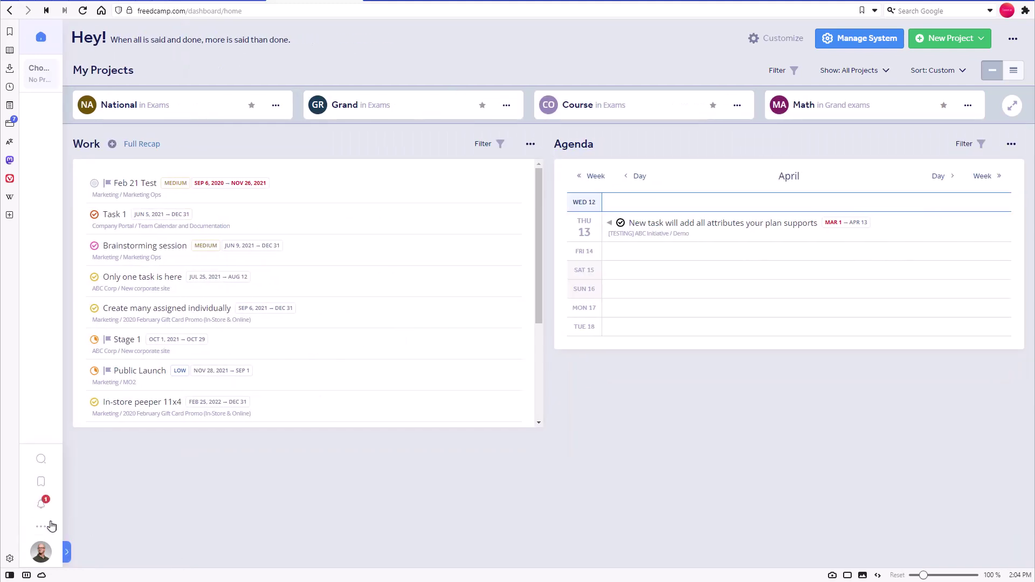
{"action": "mouse_move", "coordinate": [42, 530]}
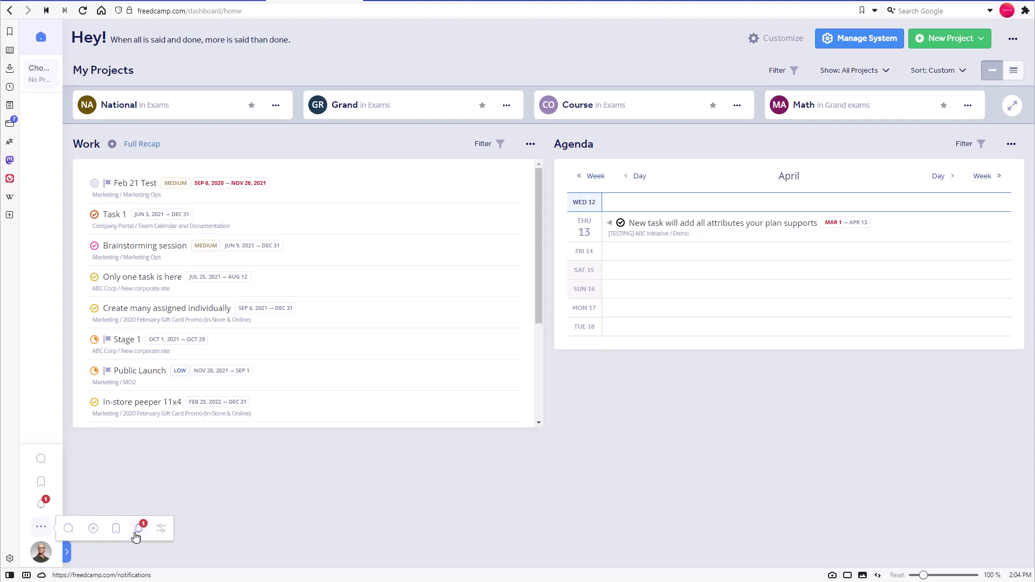
{"action": "left_click", "coordinate": [42, 555]}
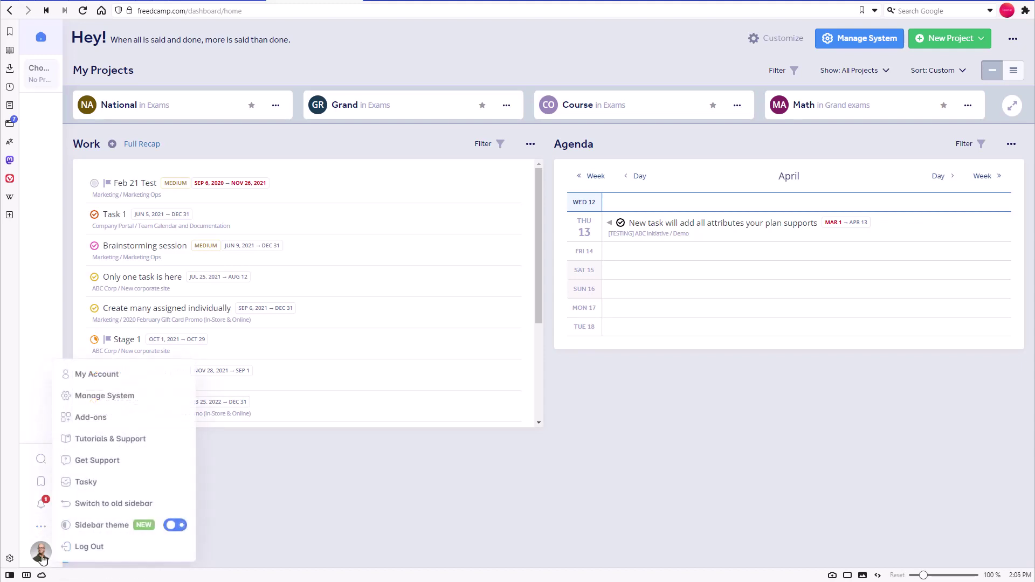
{"action": "left_click", "coordinate": [46, 261]}
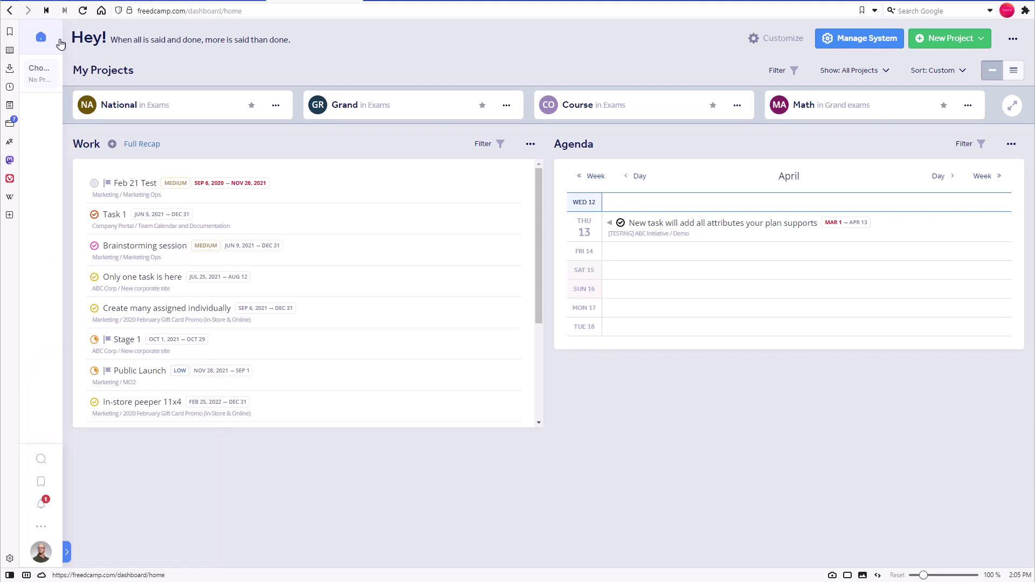
- Hide the Milestones and Tasks boards, move Issue Tracker and Dashboards to the top, and save
{"action": "mouse_move", "coordinate": [40, 39]}
{"action": "left_click", "coordinate": [67, 552]}
{"action": "mouse_move", "coordinate": [160, 37]}
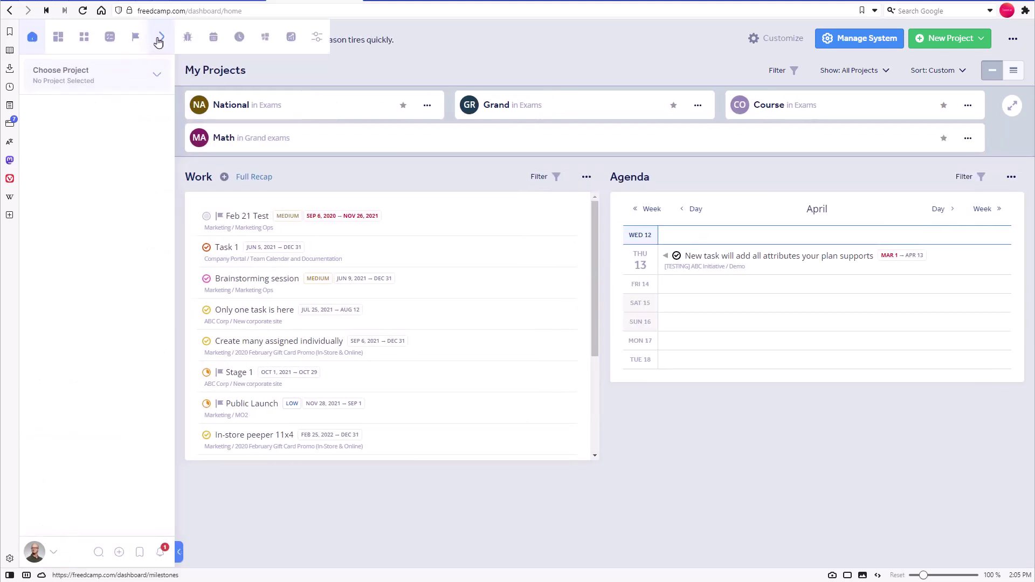
{"action": "left_click", "coordinate": [318, 39]}
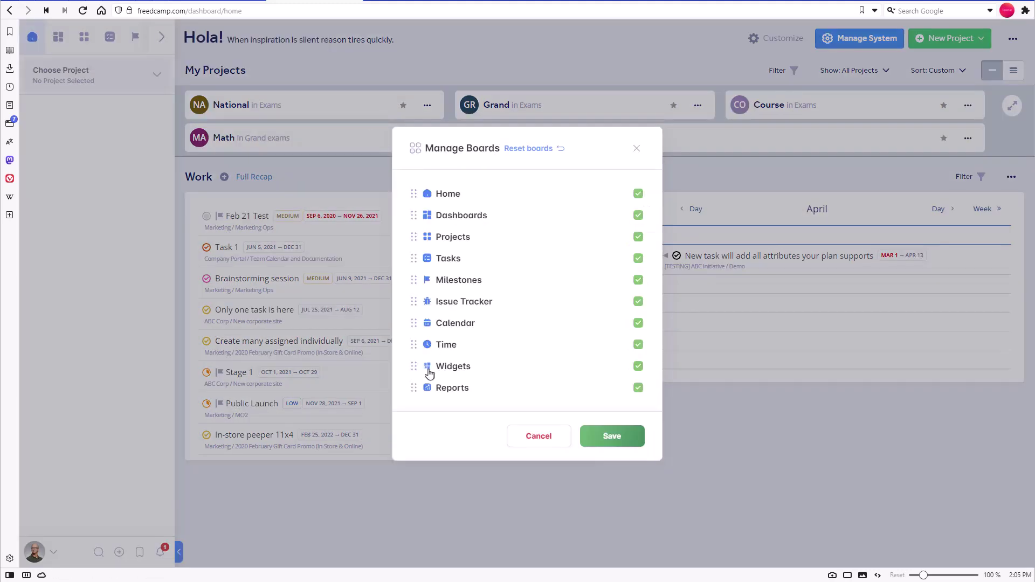
{"action": "left_click", "coordinate": [638, 280]}
{"action": "left_click", "coordinate": [639, 260]}
{"action": "left_click_drag", "start_coordinate": [464, 301], "coordinate": [456, 194]}
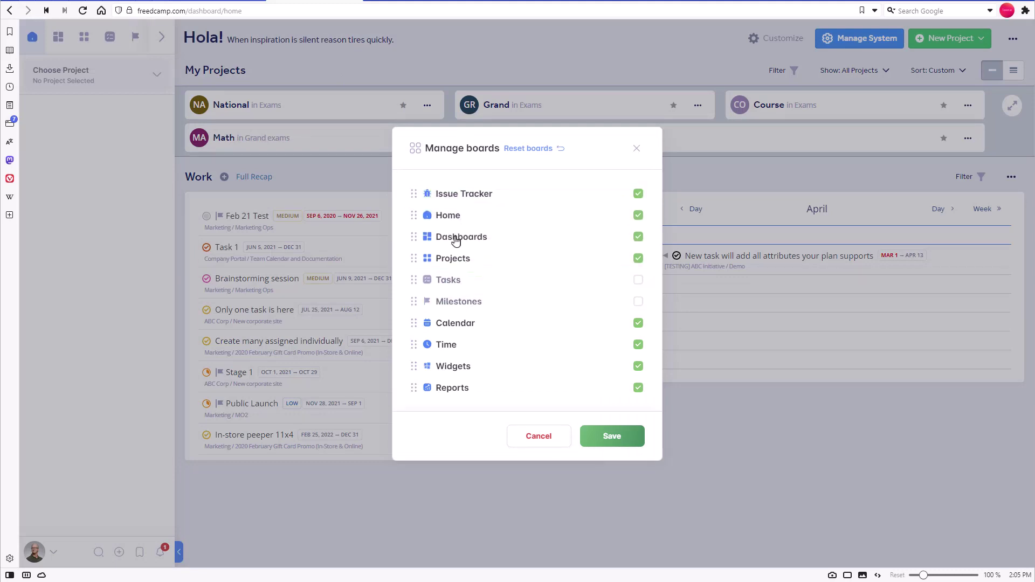
{"action": "left_click_drag", "start_coordinate": [455, 238], "coordinate": [455, 194]}
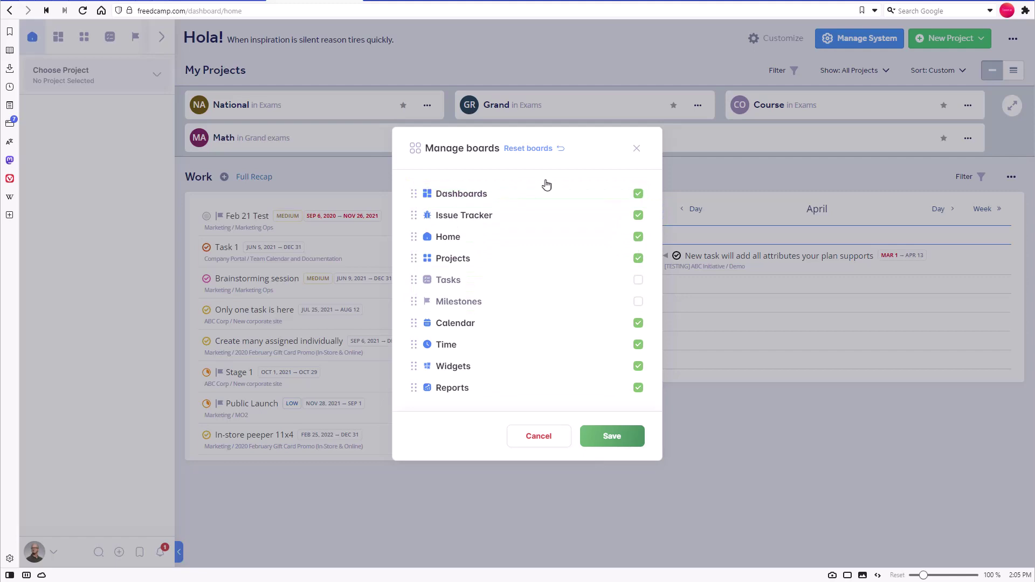
{"action": "left_click", "coordinate": [539, 149]}
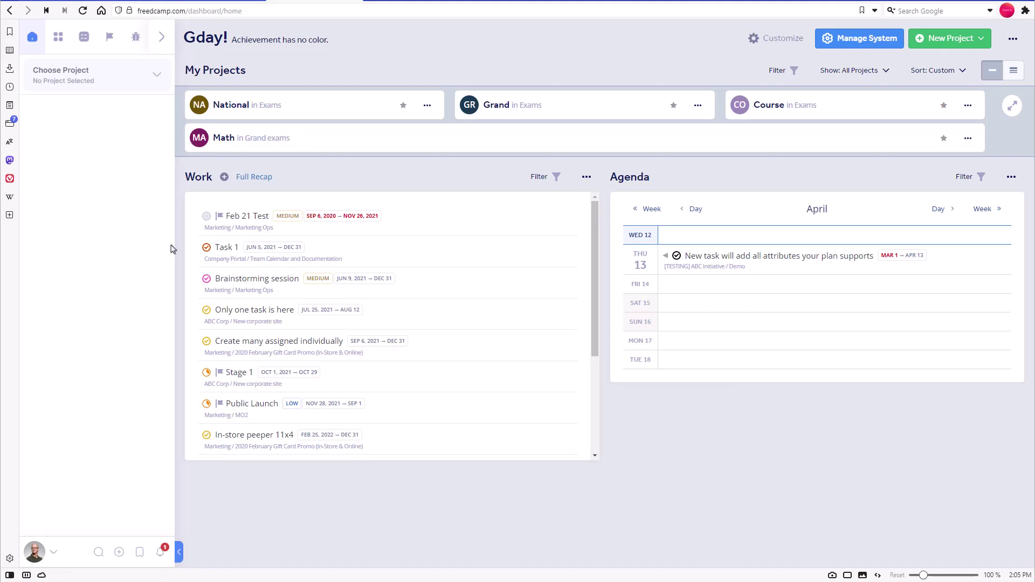
- Search the project picker for 'math', clear it, and try Alphabetical then Ordered sorting
{"action": "mouse_move", "coordinate": [164, 42]}
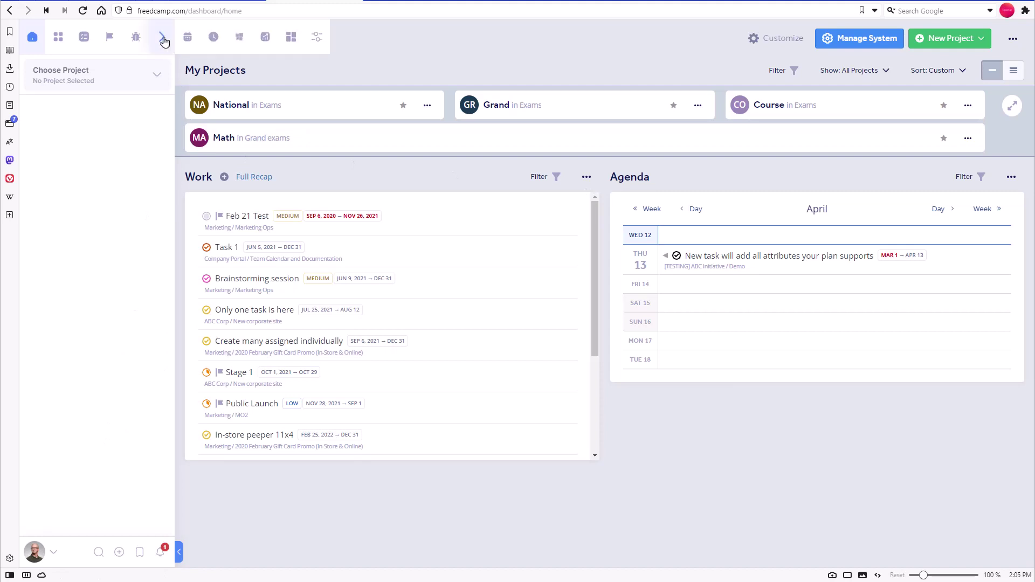
{"action": "left_click", "coordinate": [155, 78]}
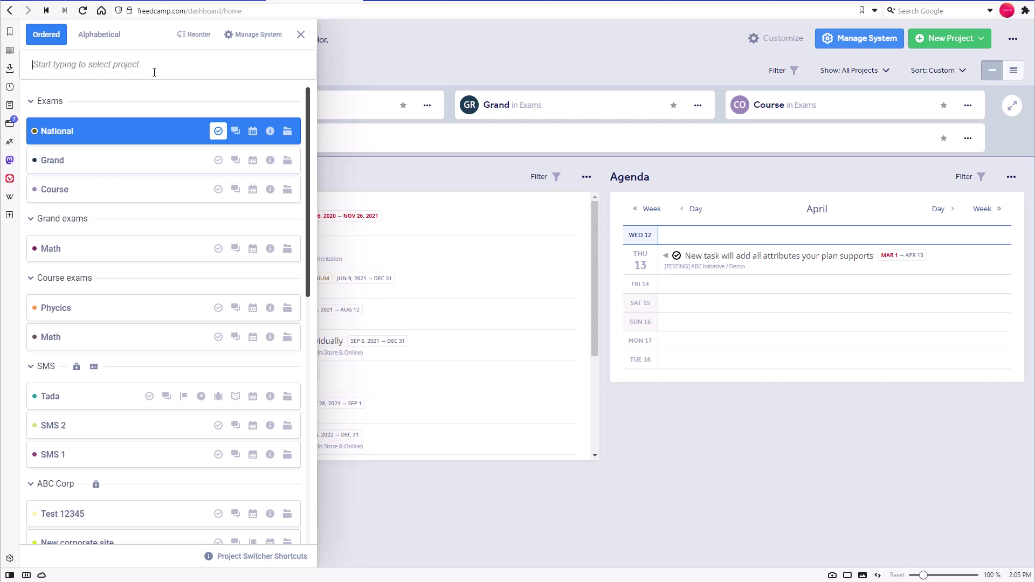
{"action": "type", "text": "math"}
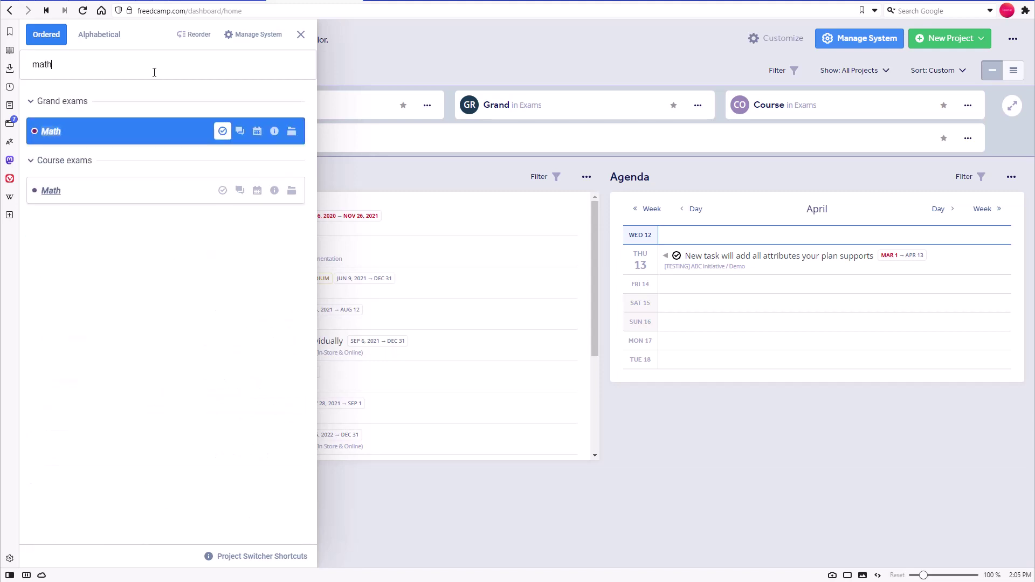
{"action": "key", "text": "BackSpace"}
{"action": "key", "text": "BackSpace"}
{"action": "key", "text": "BackSpace"}
{"action": "key", "text": "BackSpace"}
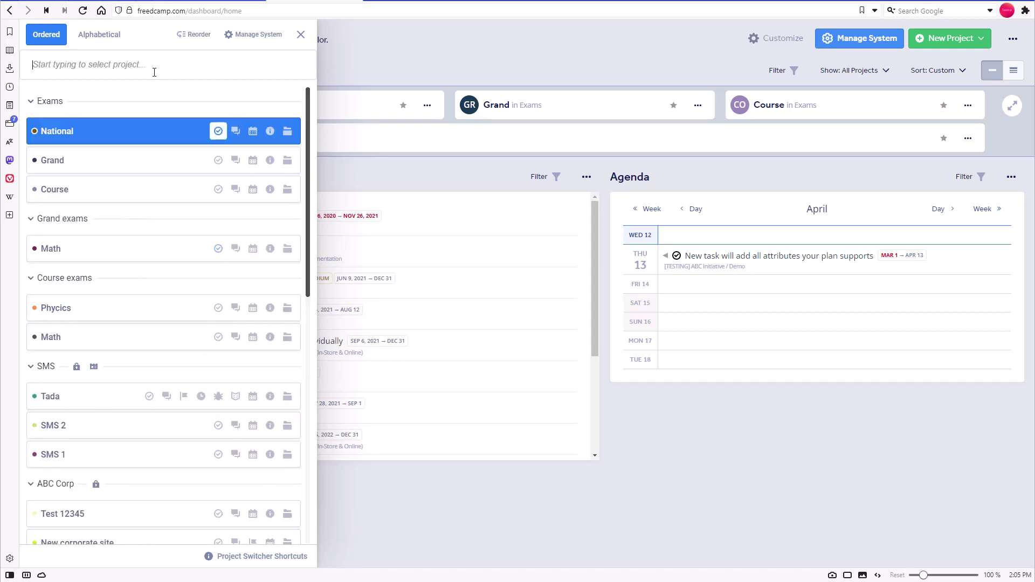
{"action": "left_click", "coordinate": [108, 37]}
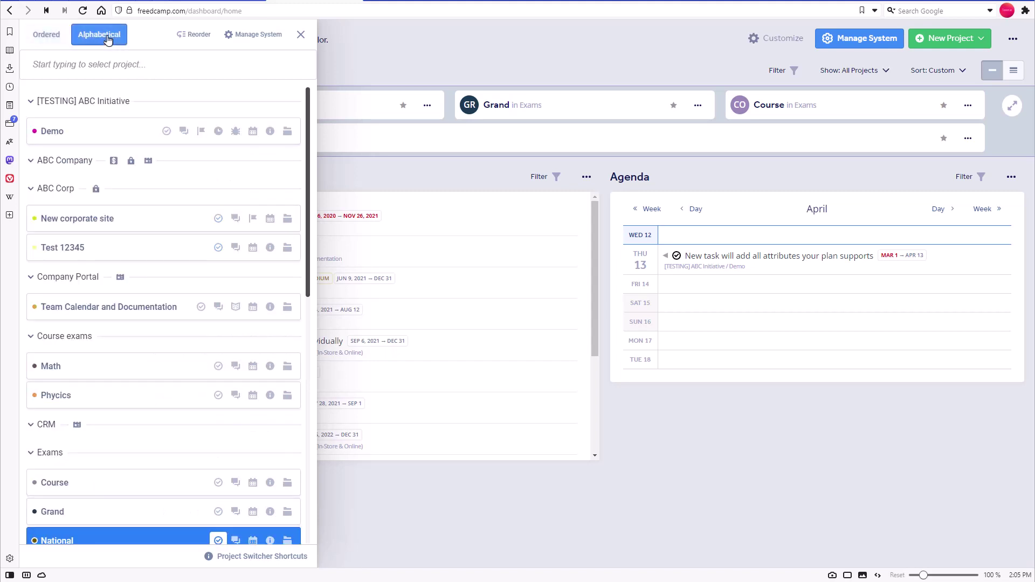
{"action": "left_click", "coordinate": [45, 39]}
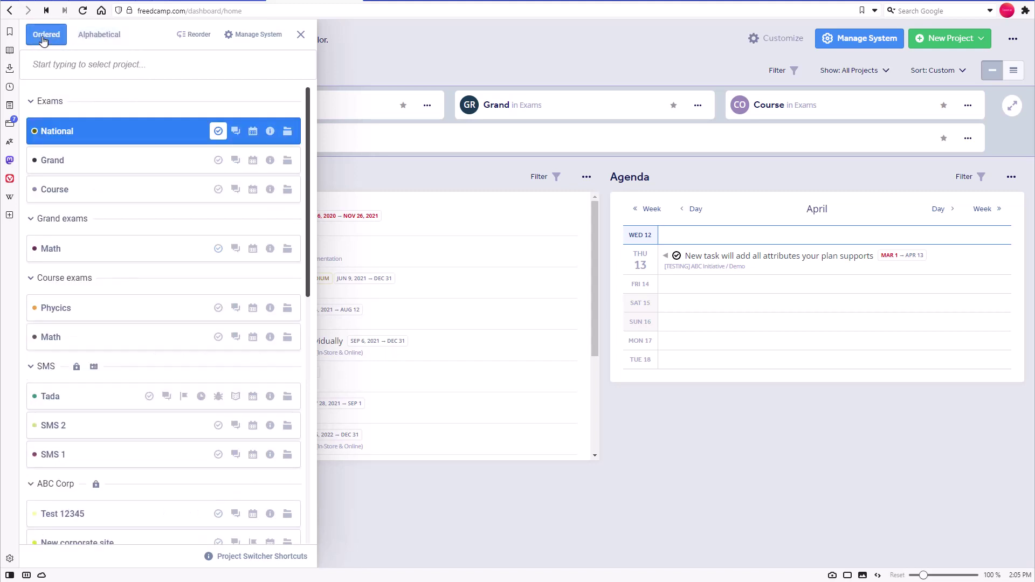
- Reorder Exams projects to Course, Grand, National, move Exams above Our Teams, and save the order
{"action": "left_click", "coordinate": [190, 38]}
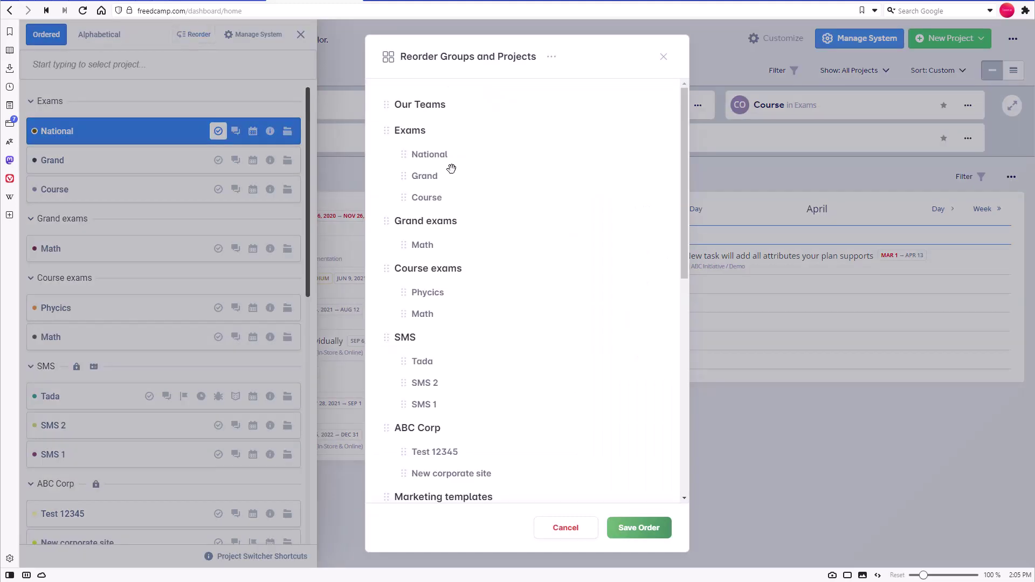
{"action": "left_click_drag", "start_coordinate": [428, 177], "coordinate": [441, 153]}
{"action": "left_click_drag", "start_coordinate": [437, 199], "coordinate": [447, 146]}
{"action": "left_click_drag", "start_coordinate": [386, 131], "coordinate": [398, 94]}
{"action": "left_click", "coordinate": [662, 534]}
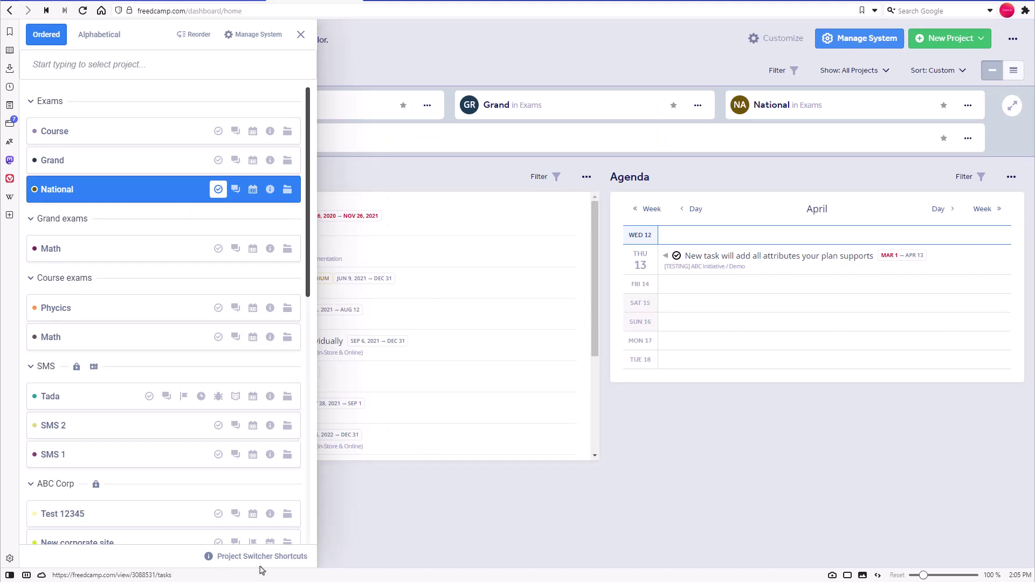
- View the keyboard shortcuts for switching projects, then close the project picker
{"action": "left_click", "coordinate": [263, 558]}
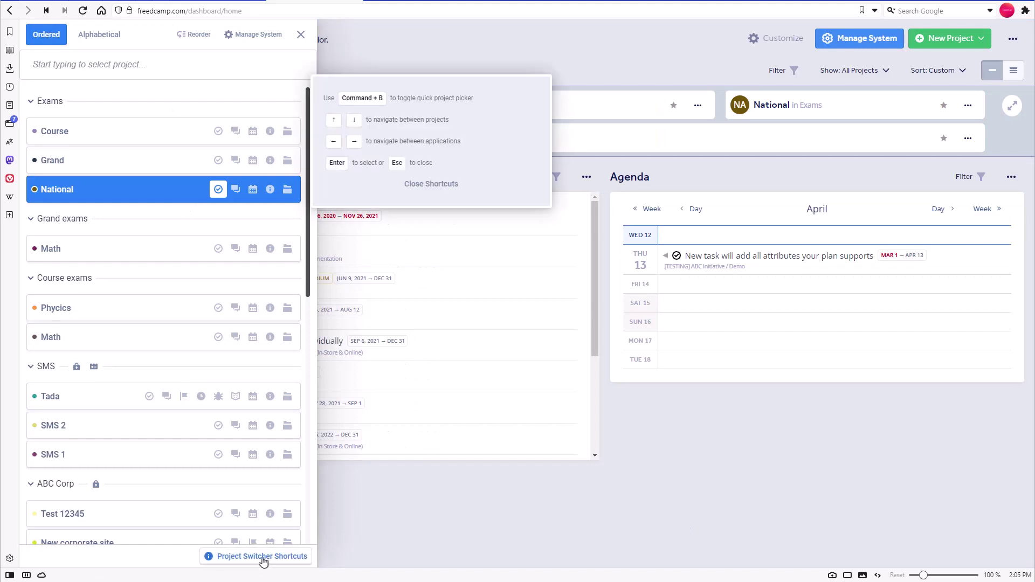
{"action": "left_click", "coordinate": [443, 186]}
{"action": "left_click", "coordinate": [301, 35]}
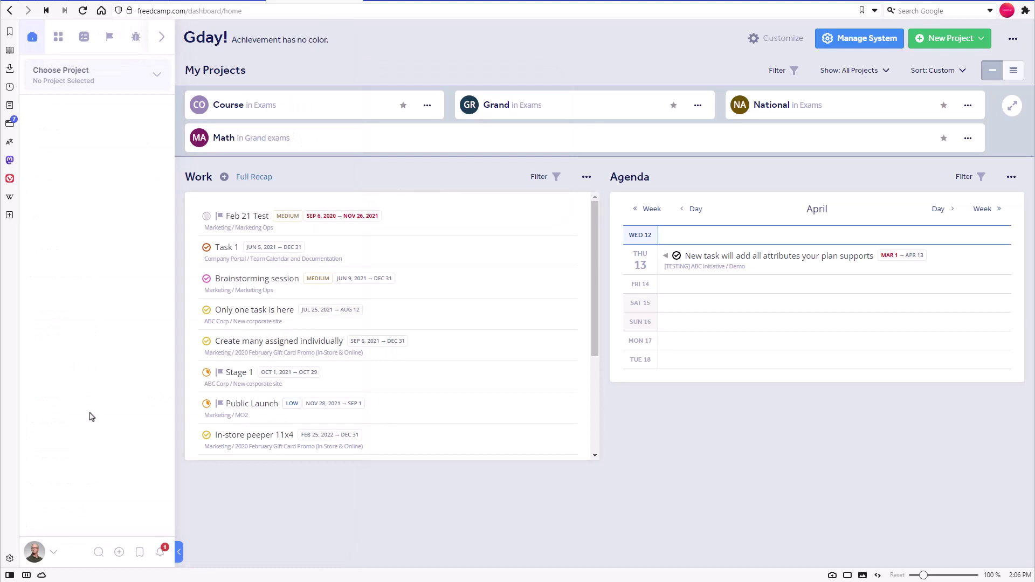
- Try the sidebar's global search form and show the quick-add options for new items
{"action": "left_click", "coordinate": [98, 552]}
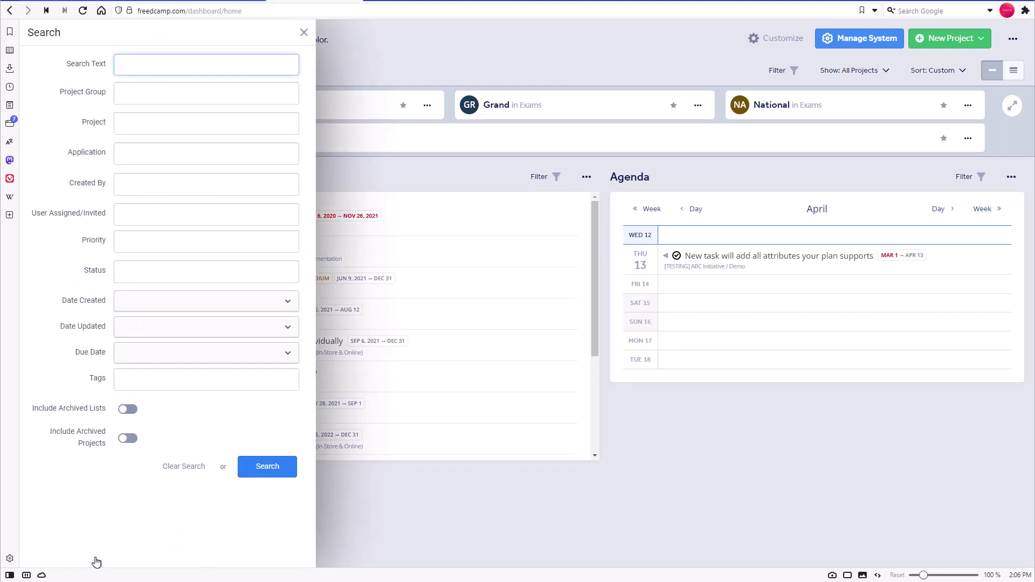
{"action": "left_click", "coordinate": [304, 32]}
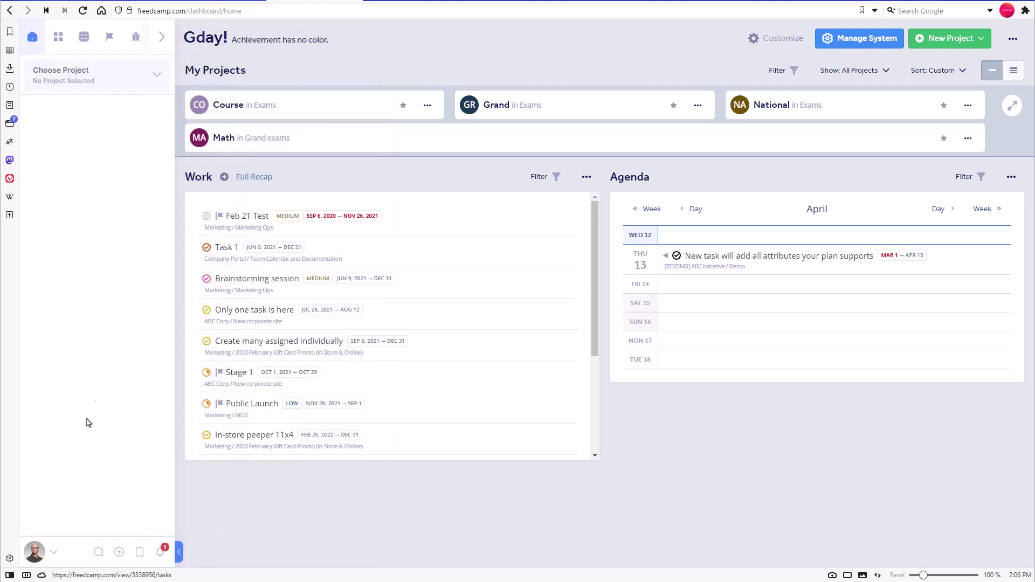
{"action": "left_click", "coordinate": [118, 553]}
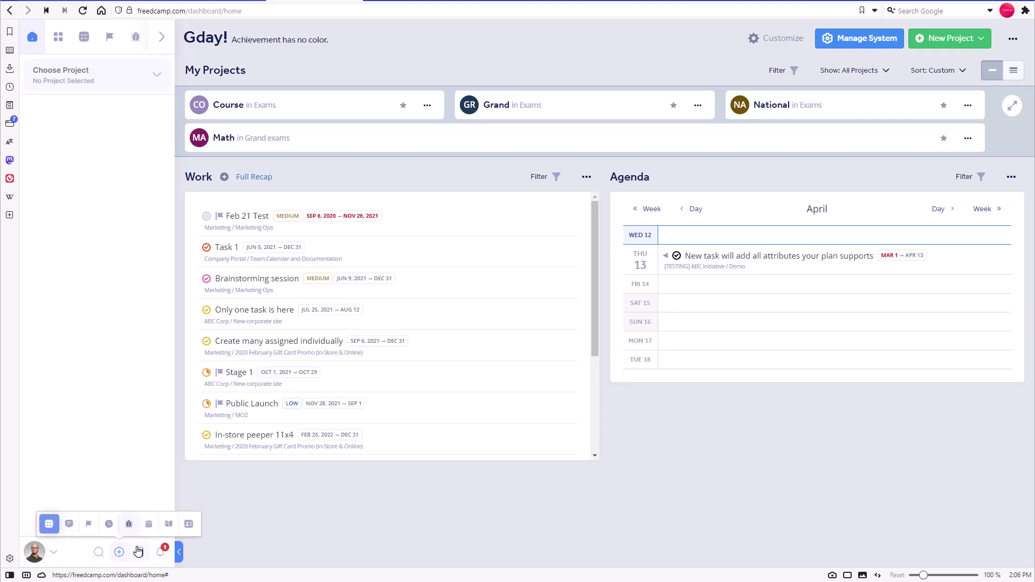
- On the Notifications page, expand the single discussion notification and mark it as read
{"action": "mouse_move", "coordinate": [138, 553]}
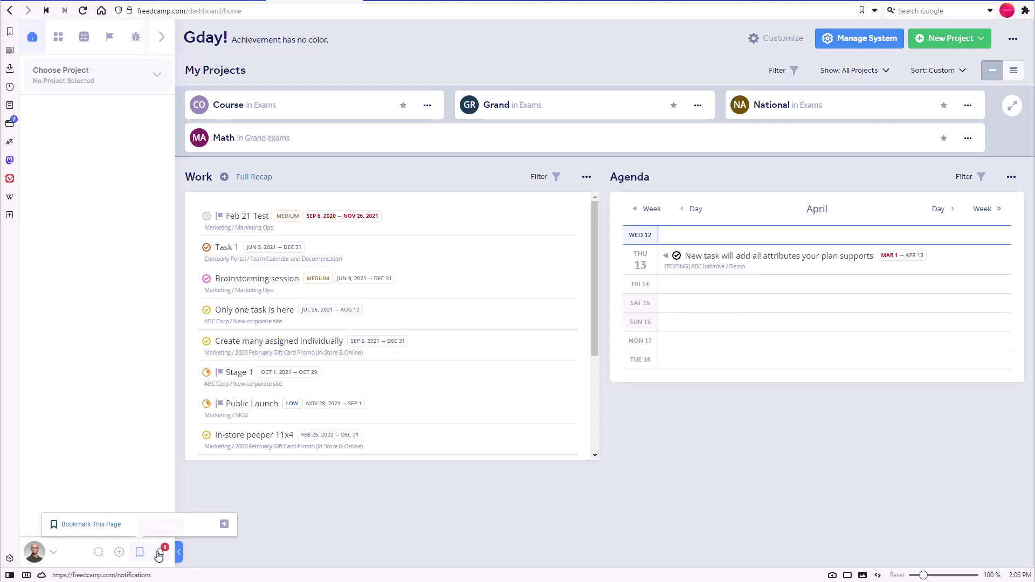
{"action": "left_click", "coordinate": [158, 554]}
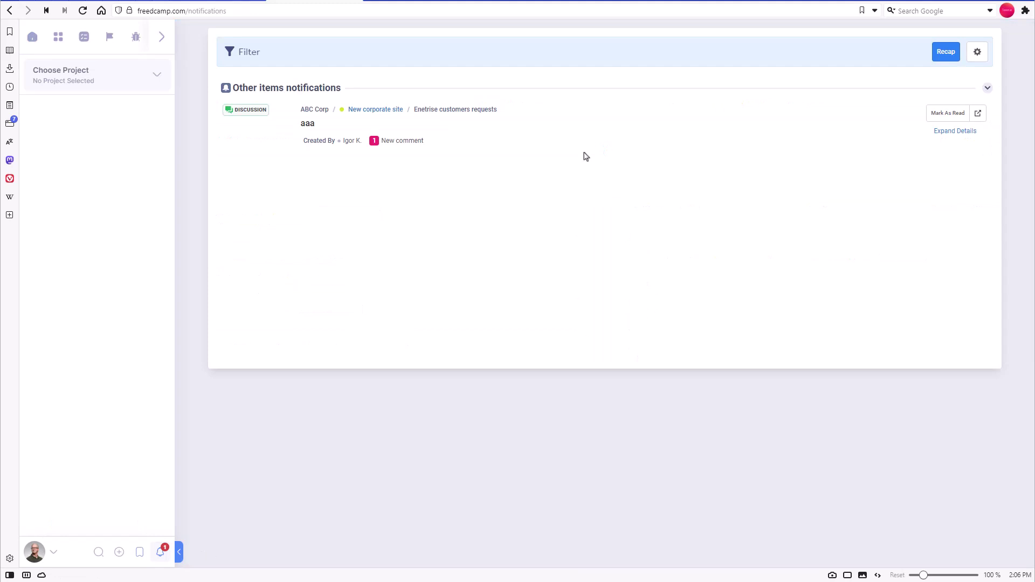
{"action": "left_click", "coordinate": [434, 138]}
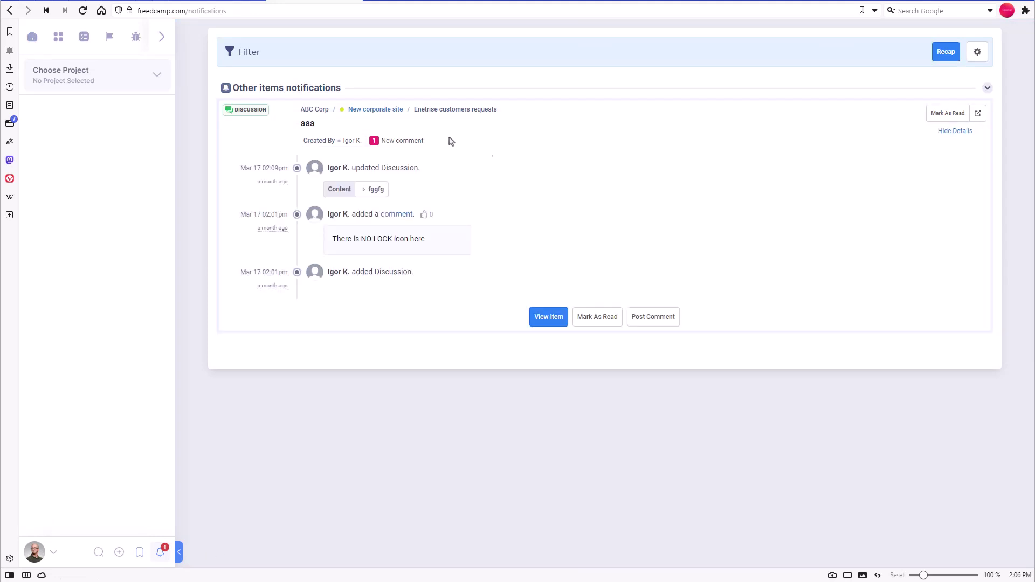
{"action": "left_click", "coordinate": [606, 320]}
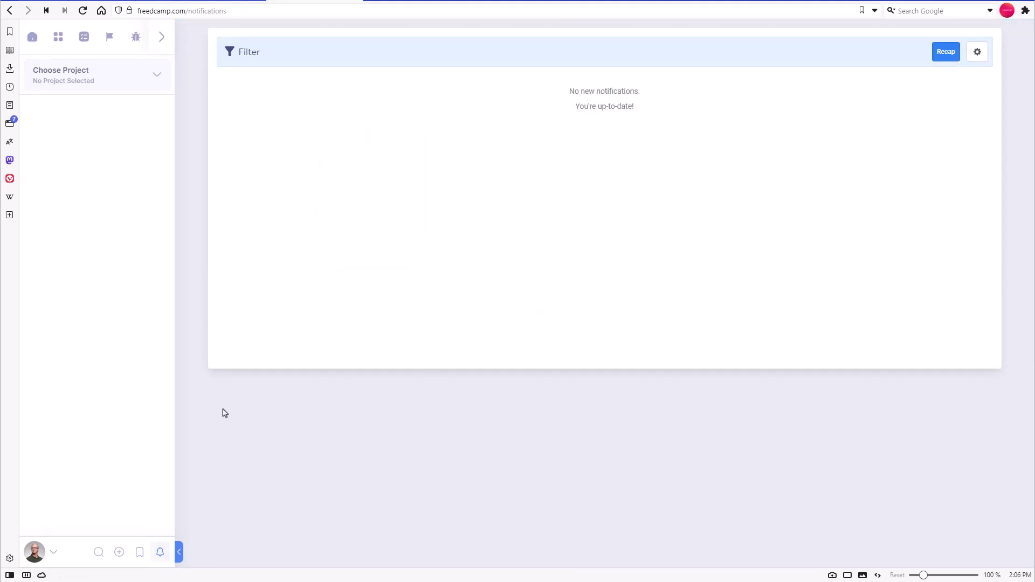
{"action": "left_click", "coordinate": [179, 552]}
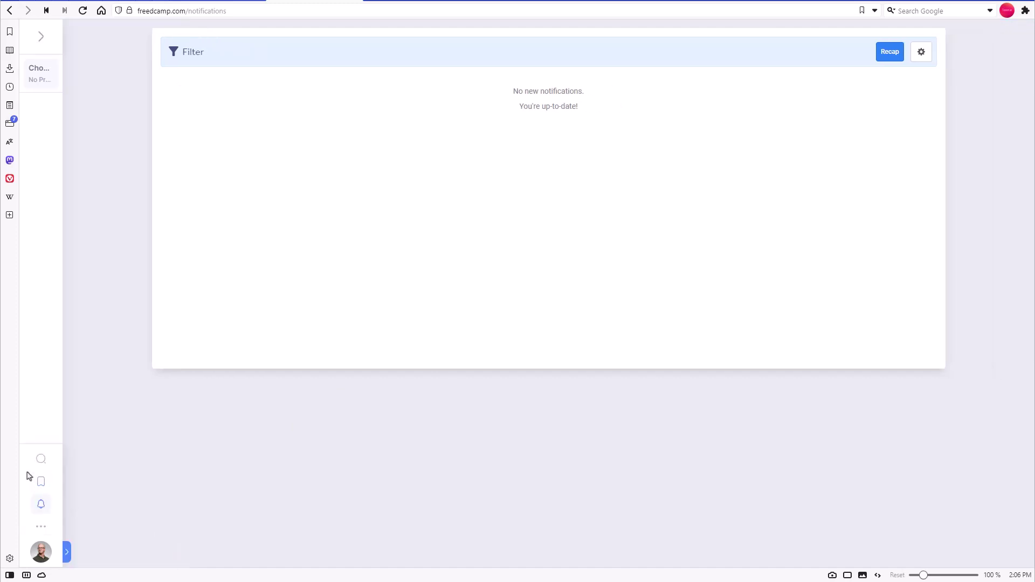
{"action": "left_click", "coordinate": [40, 553]}
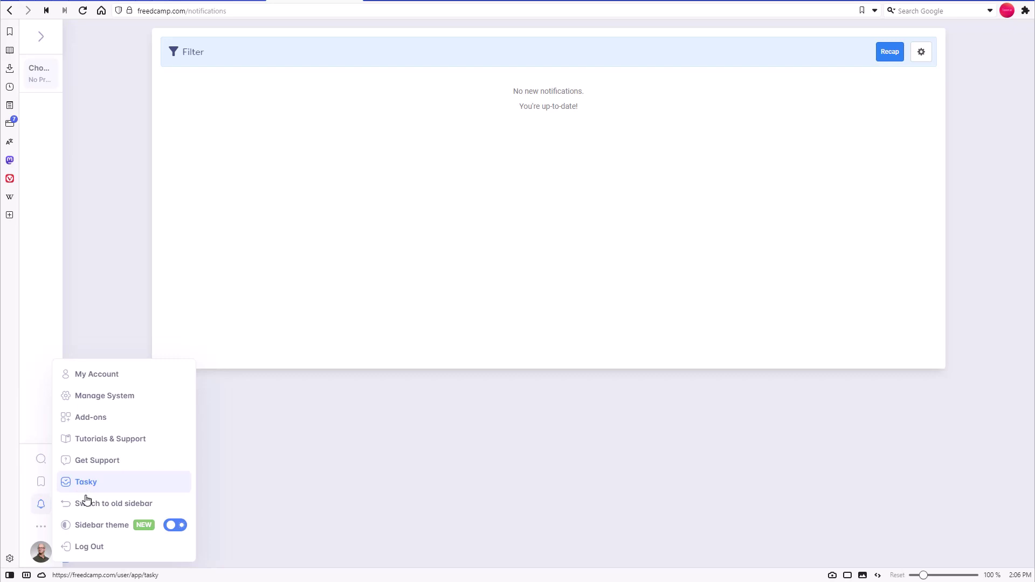
{"action": "left_click", "coordinate": [177, 526]}
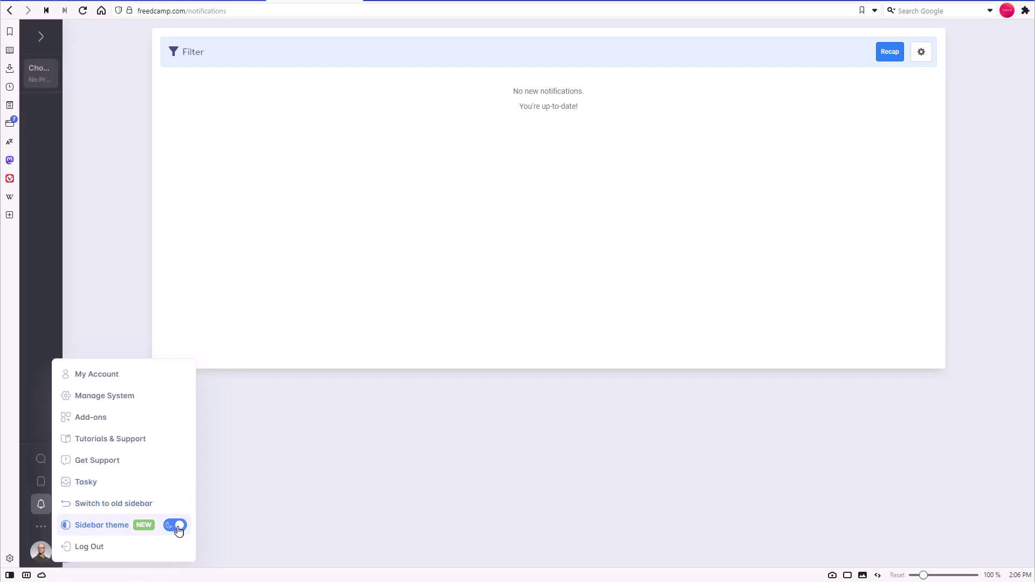
{"action": "left_click", "coordinate": [175, 528]}
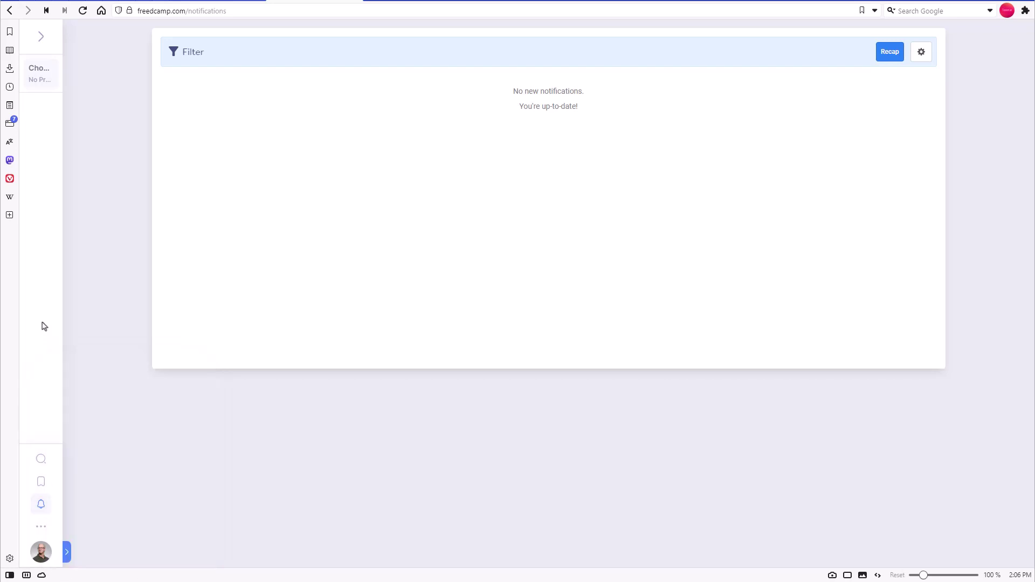
{"action": "left_click", "coordinate": [68, 558]}
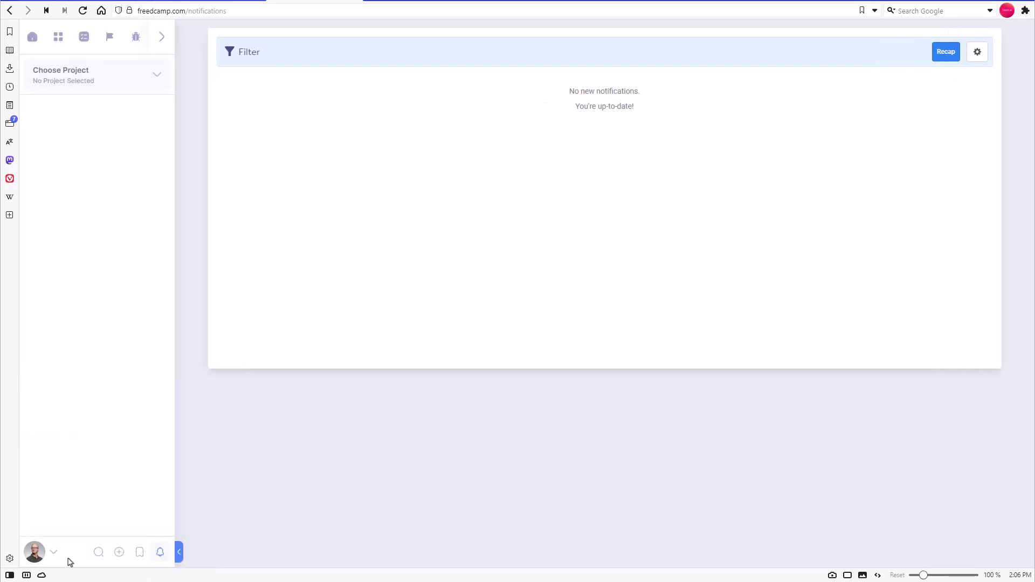
- Switch to the SMS 2 project from the project picker and collapse its sidebar to icons
{"action": "left_click", "coordinate": [163, 82]}
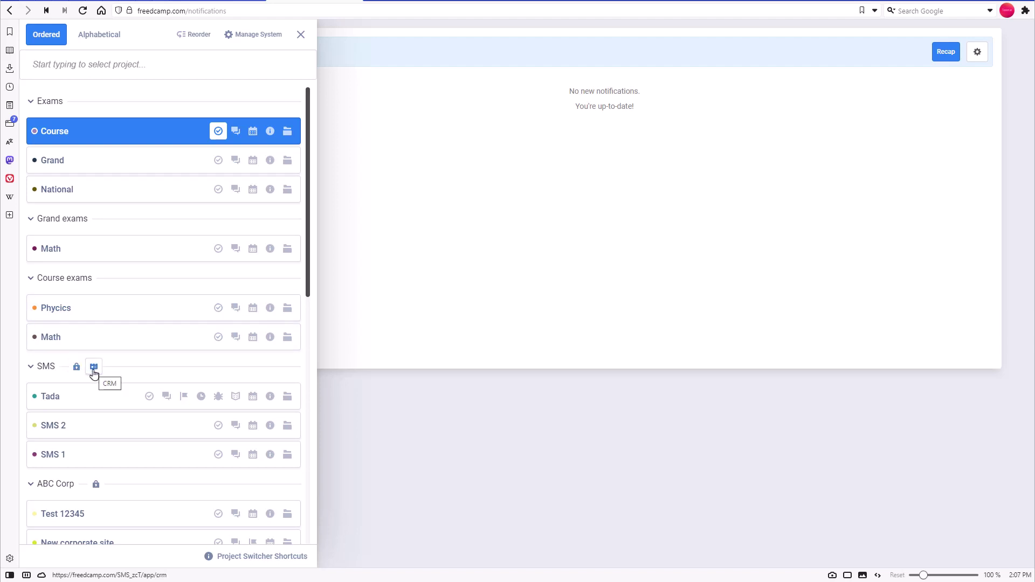
{"action": "left_click", "coordinate": [186, 432]}
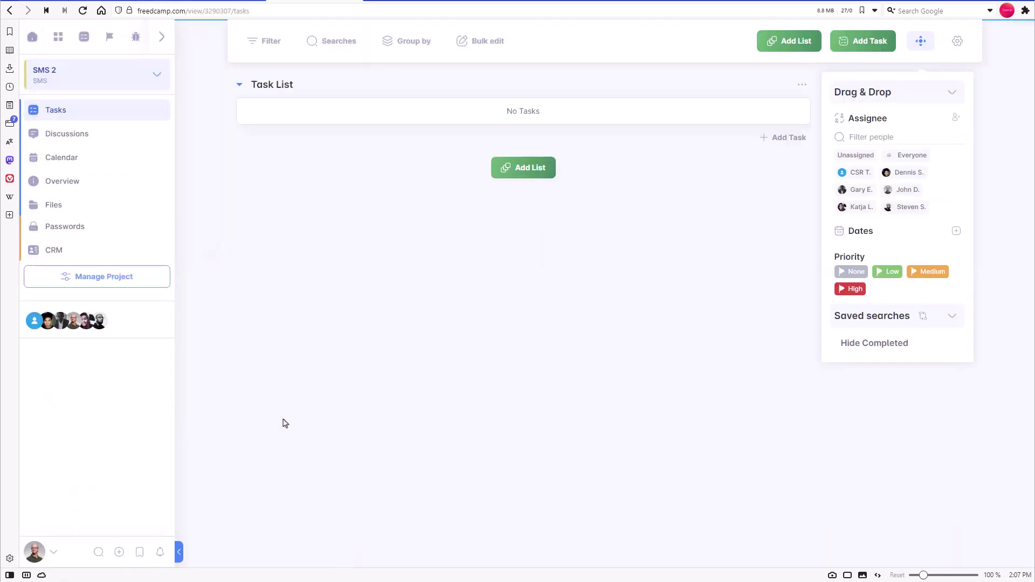
{"action": "left_click", "coordinate": [179, 552]}
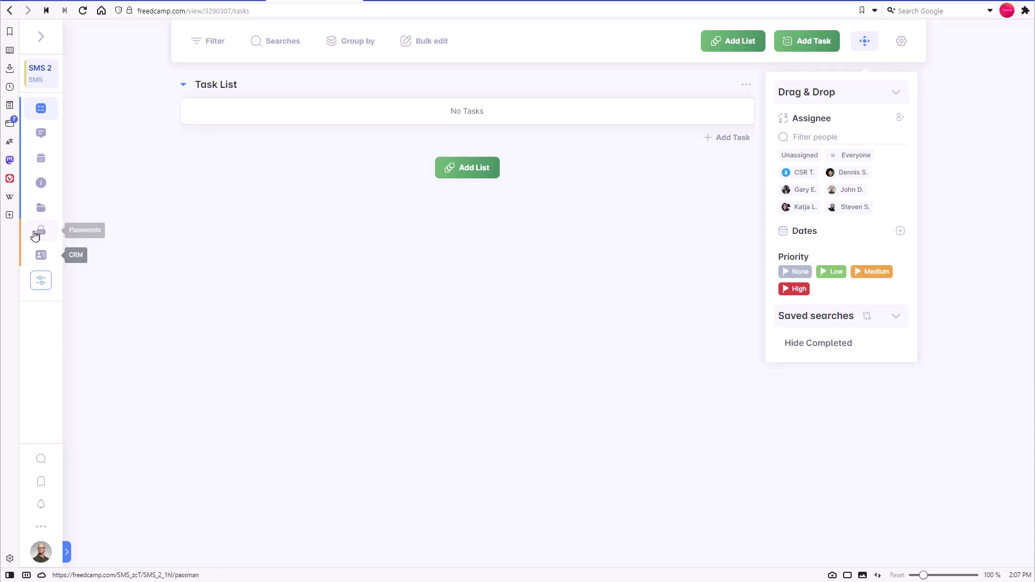
- Preview the project list, re-expand the sidebar, and open SMS 2's Discussions then Calendar
{"action": "left_click", "coordinate": [38, 79]}
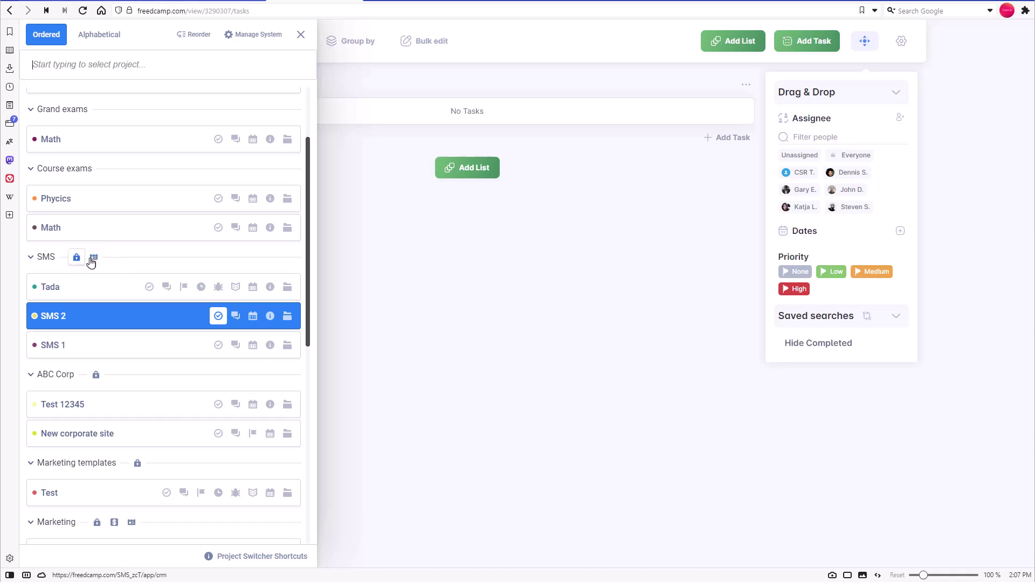
{"action": "left_click", "coordinate": [341, 245]}
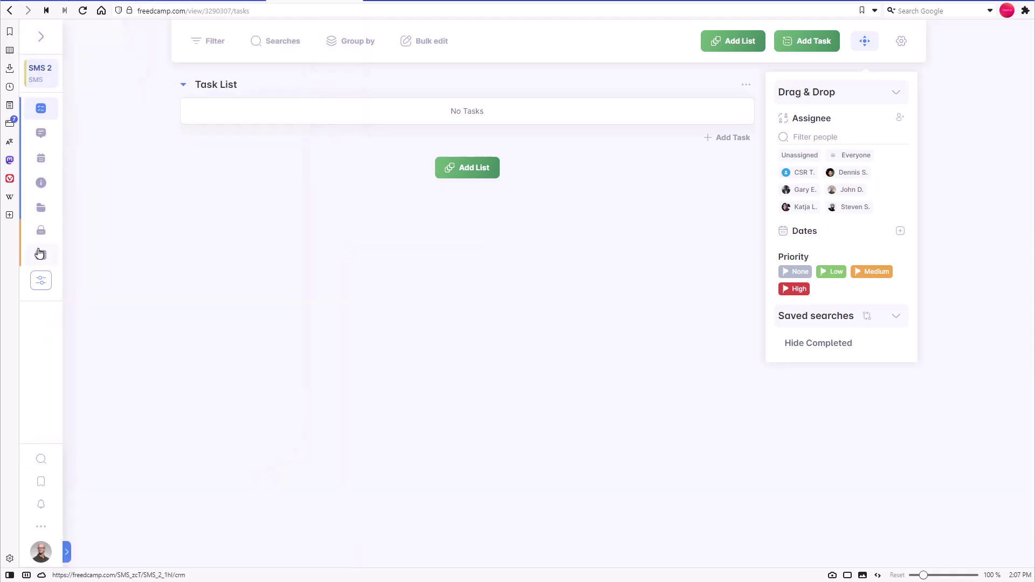
{"action": "left_click", "coordinate": [66, 552]}
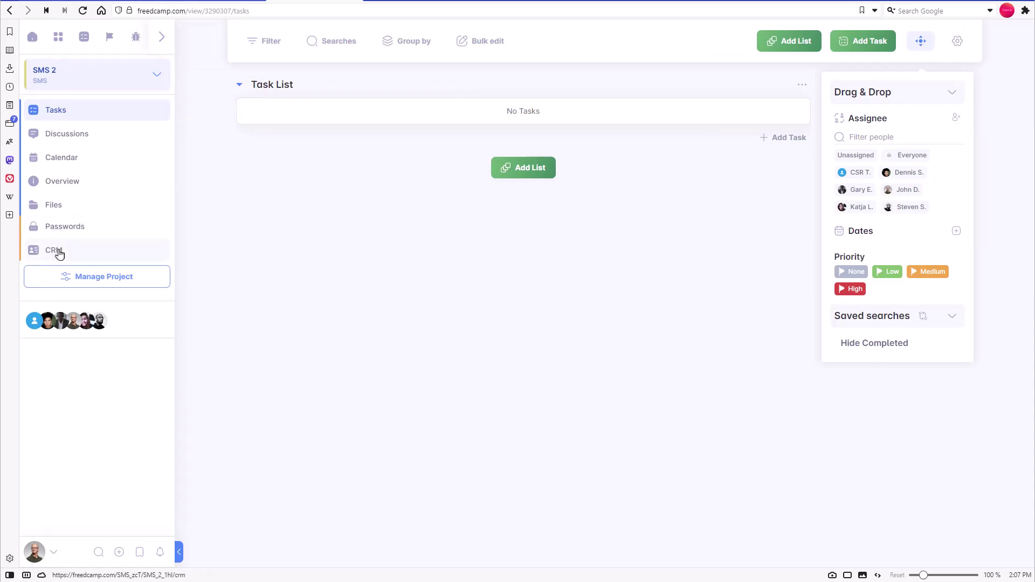
{"action": "left_click", "coordinate": [70, 142]}
{"action": "left_click", "coordinate": [68, 165]}
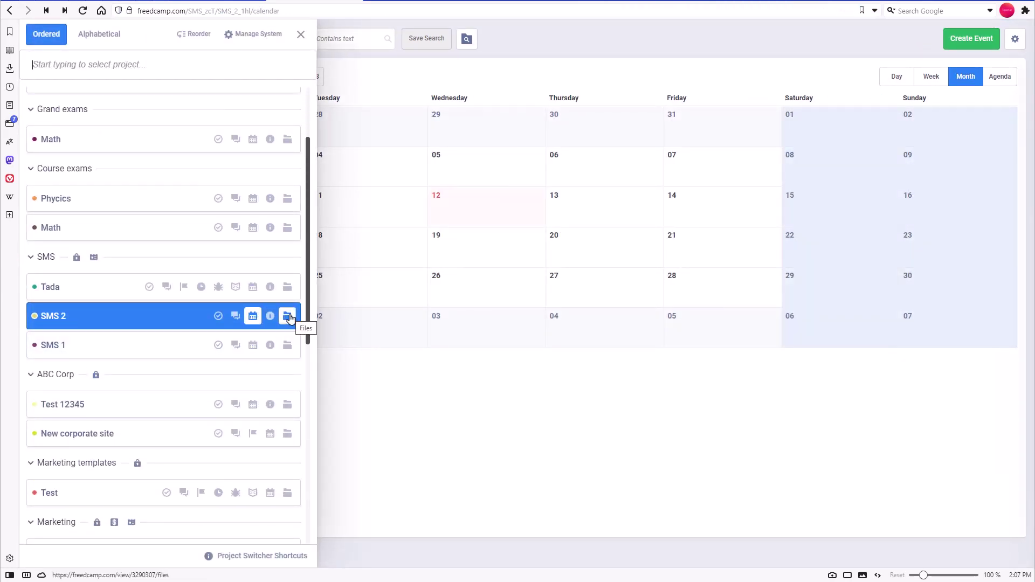
- Jump to the Test project's empty Issue Tracker, then open its Manage Project settings
{"action": "left_click", "coordinate": [235, 494]}
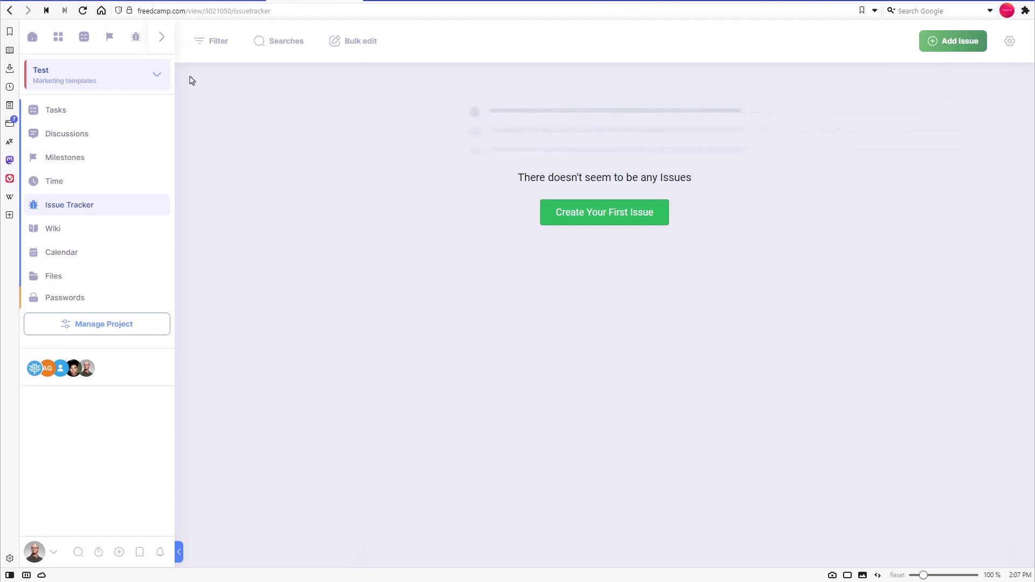
{"action": "left_click", "coordinate": [107, 326]}
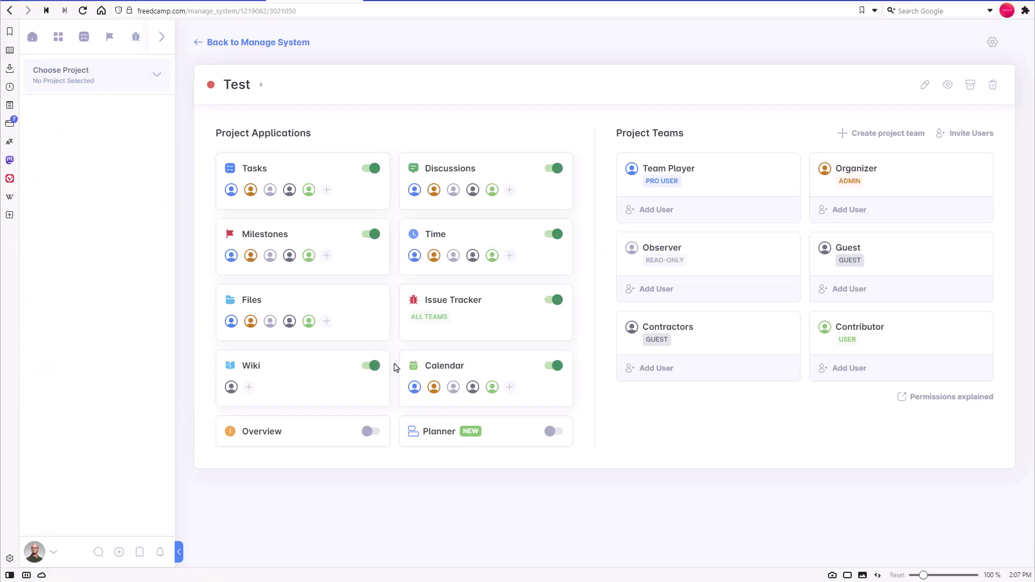